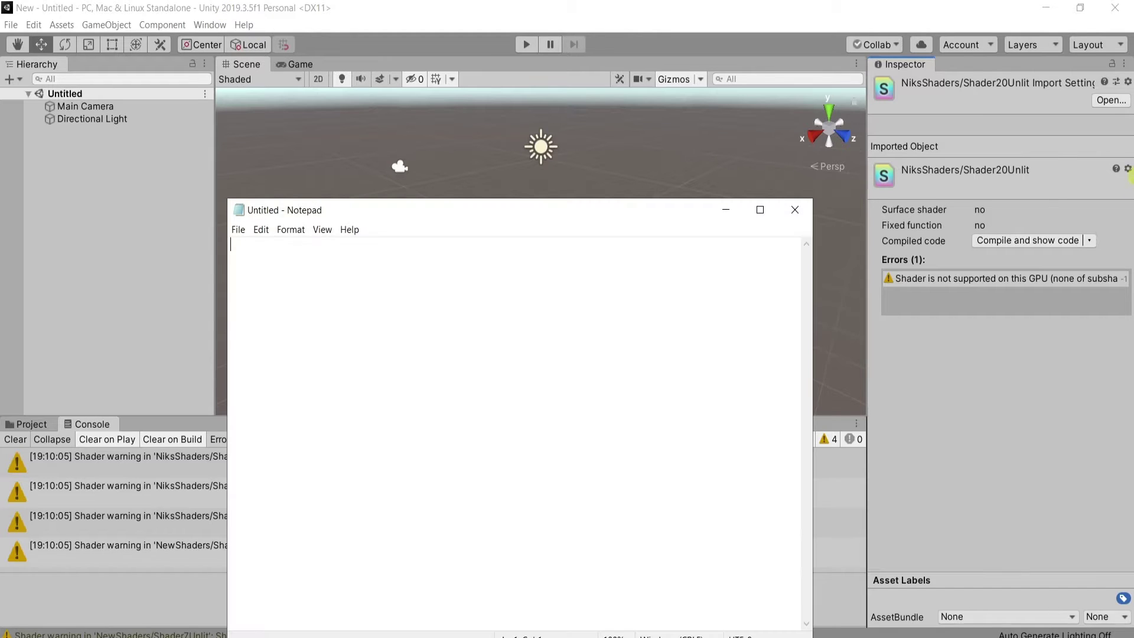
Step: Copy the shader's 'not supported on this GPU' error into an untitled Notepad note, then return to Unity
right_click(987, 284)
left_click(1000, 291)
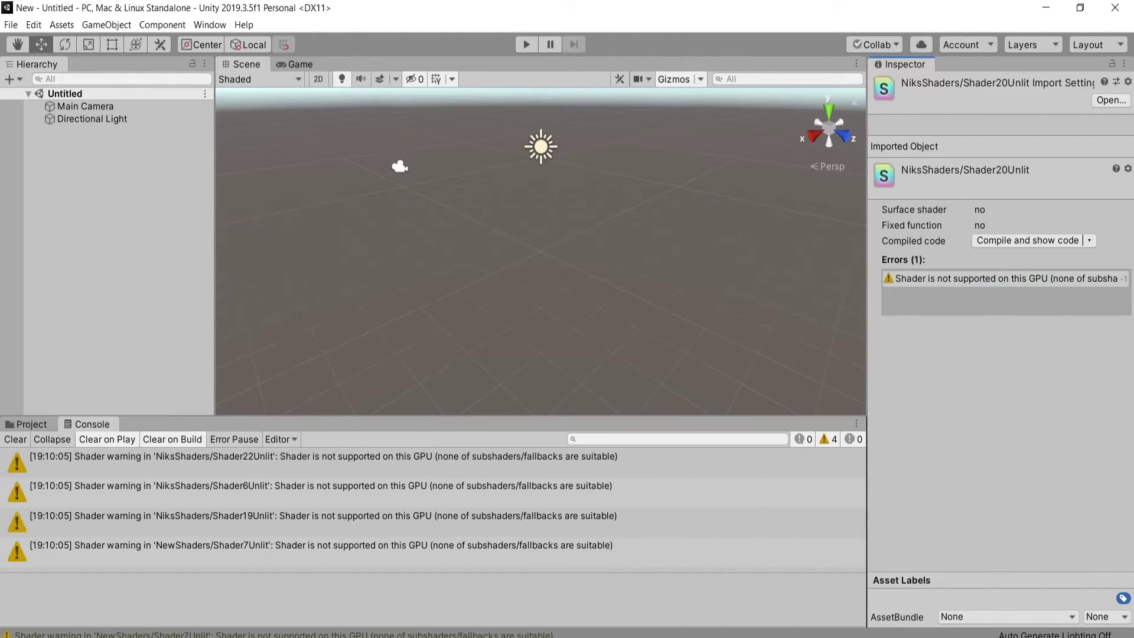
key("alt+Tab")
type("Shader is not supported on this GPU (none of subshaders/fallbacks are suitable)")
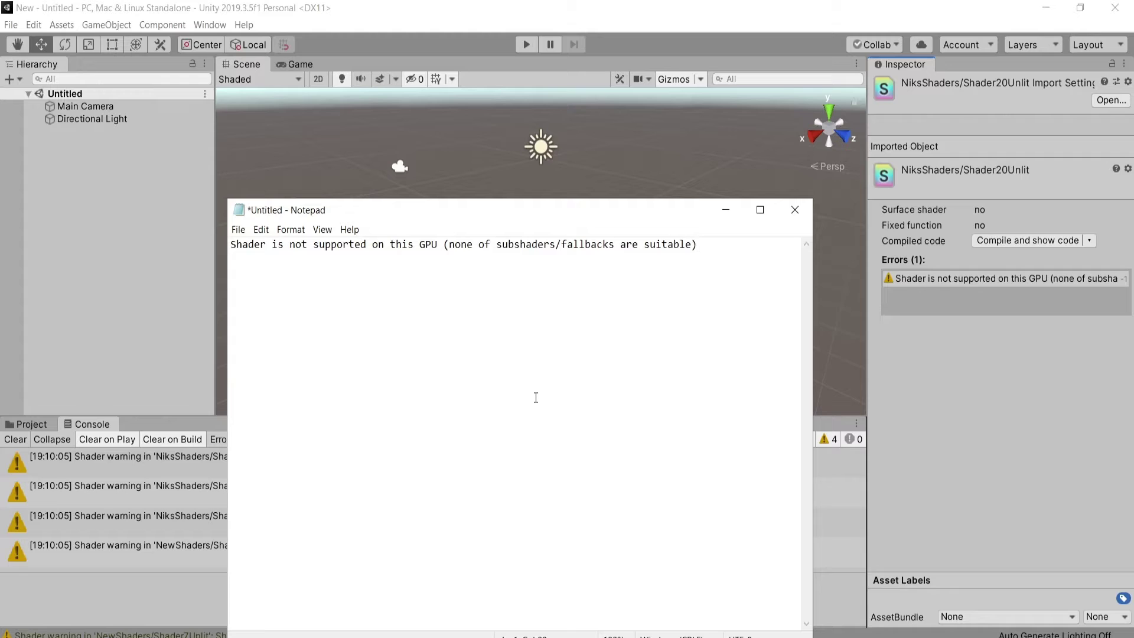
left_click(658, 23)
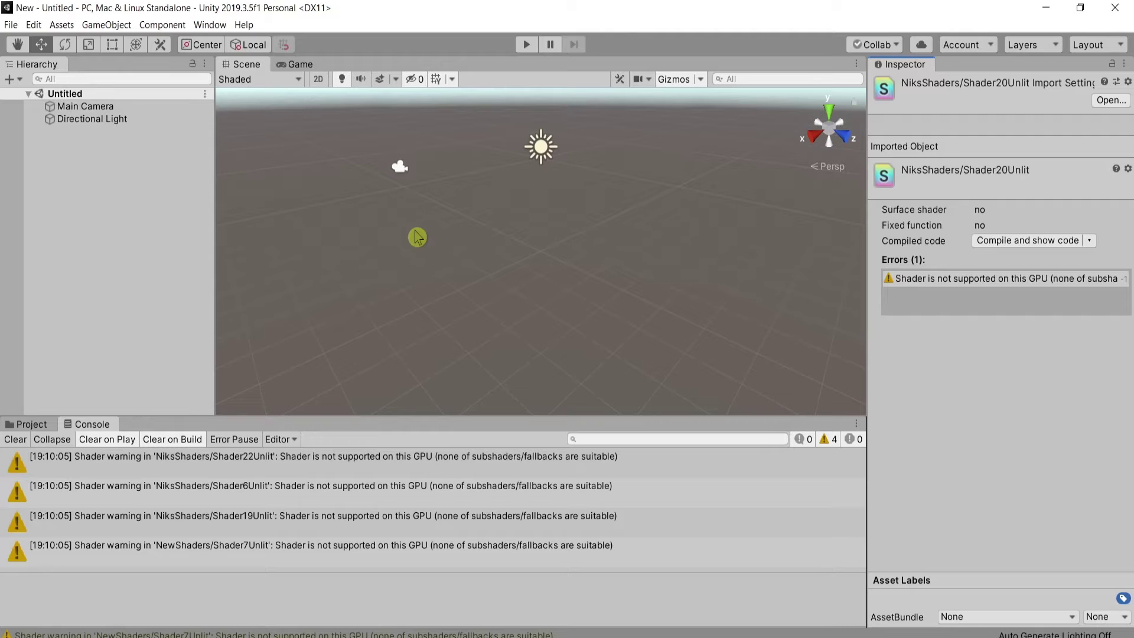
Step: Show the Assets/Shaders folder with its numbered unlit shaders in the Project window
left_click(25, 424)
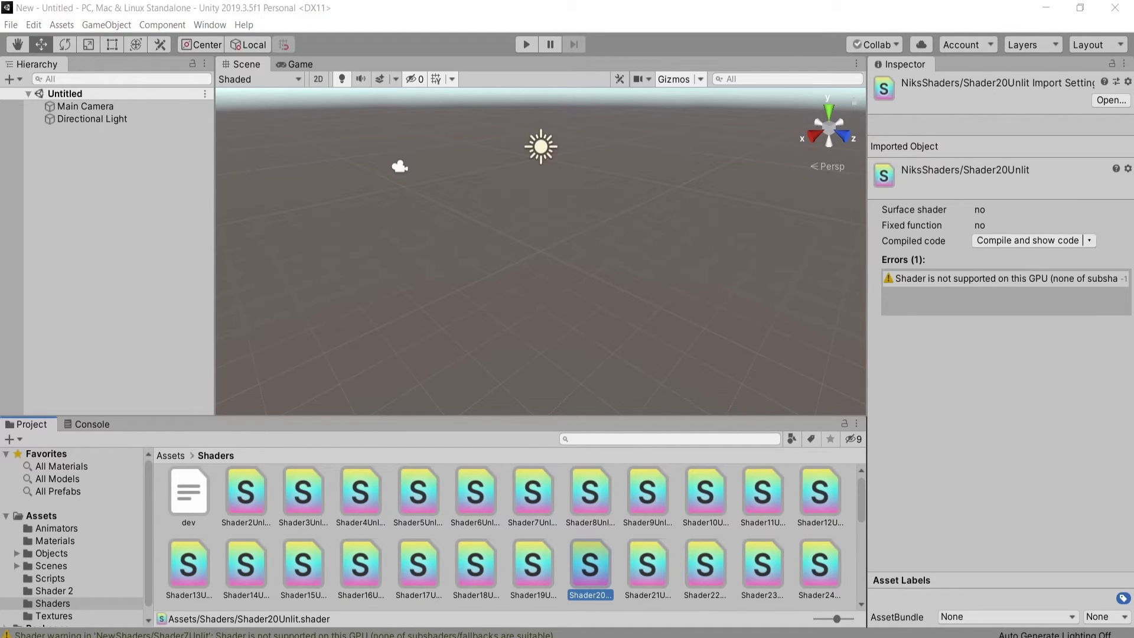
left_click(63, 25)
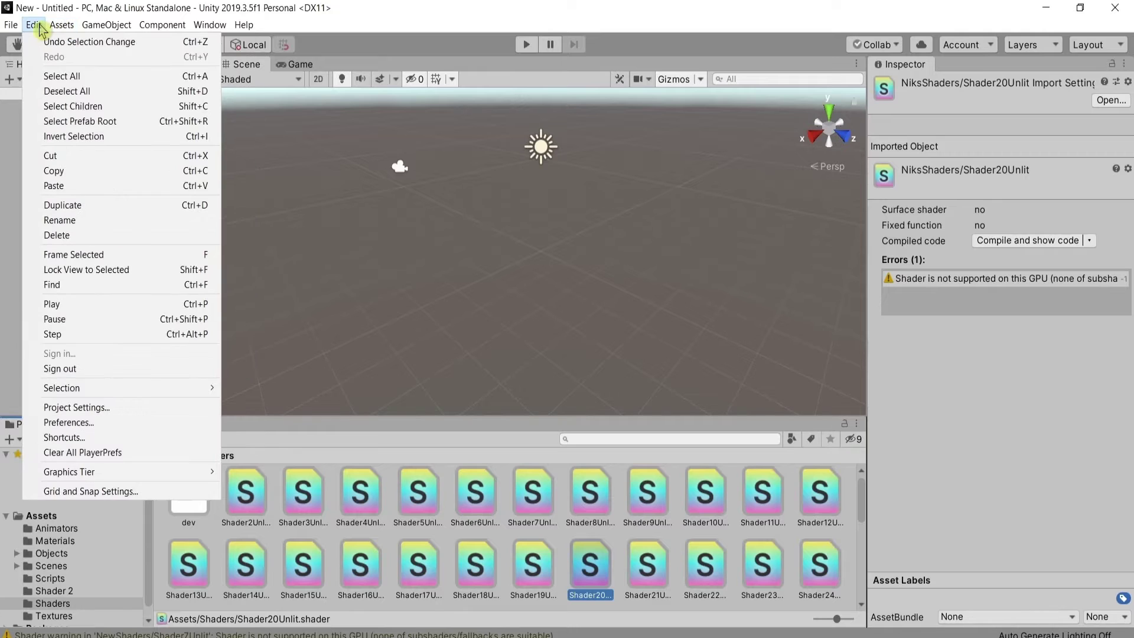
Step: In Player settings, uncheck Auto Graphics API for Windows and list the addable graphics APIs
left_click(114, 406)
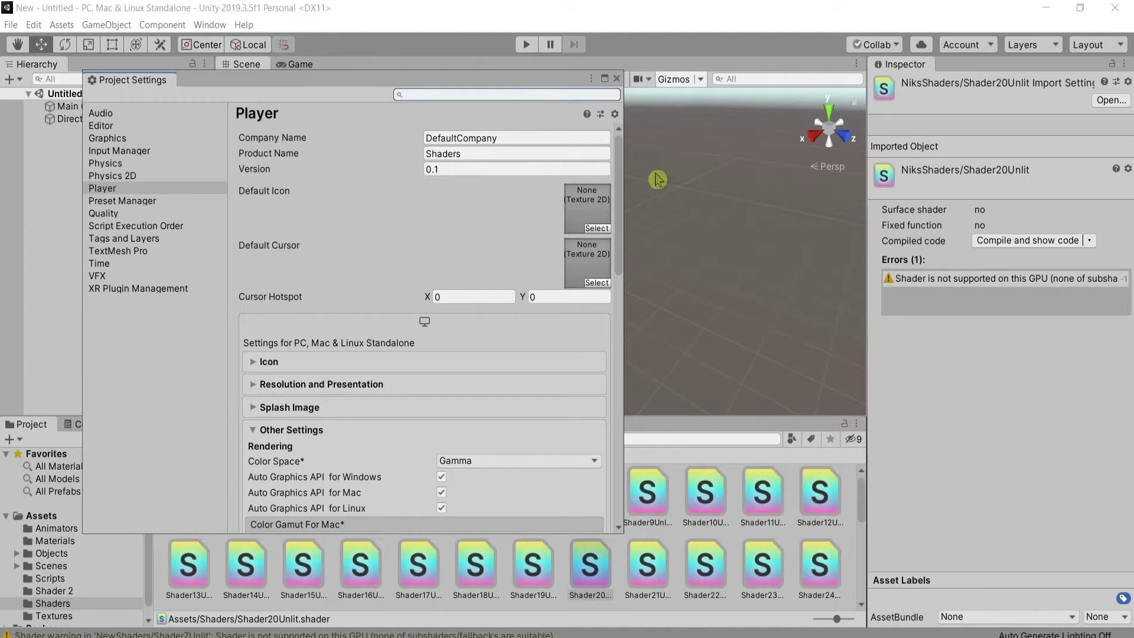
left_click(137, 188)
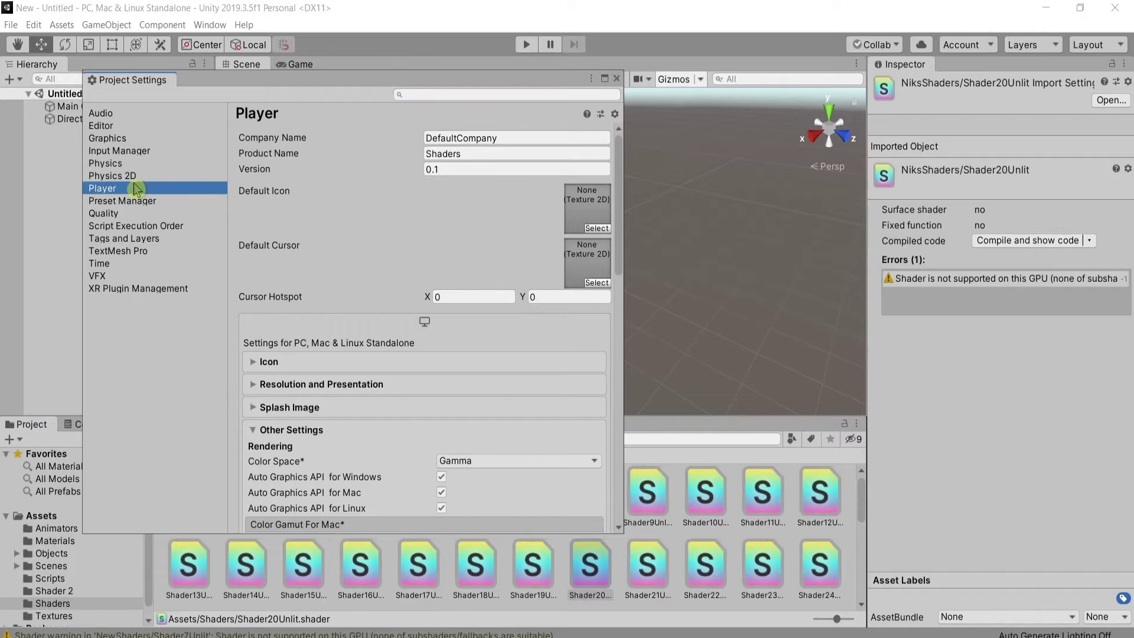
scroll(522, 281, "down", 5)
scroll(517, 271, "down", 3)
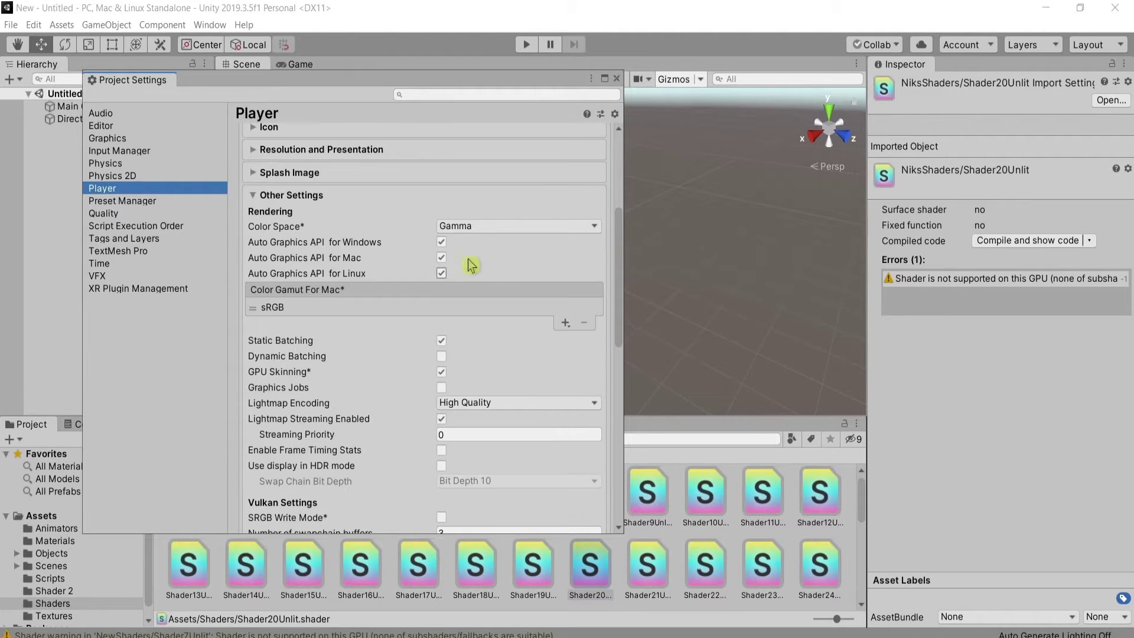
left_click(441, 242)
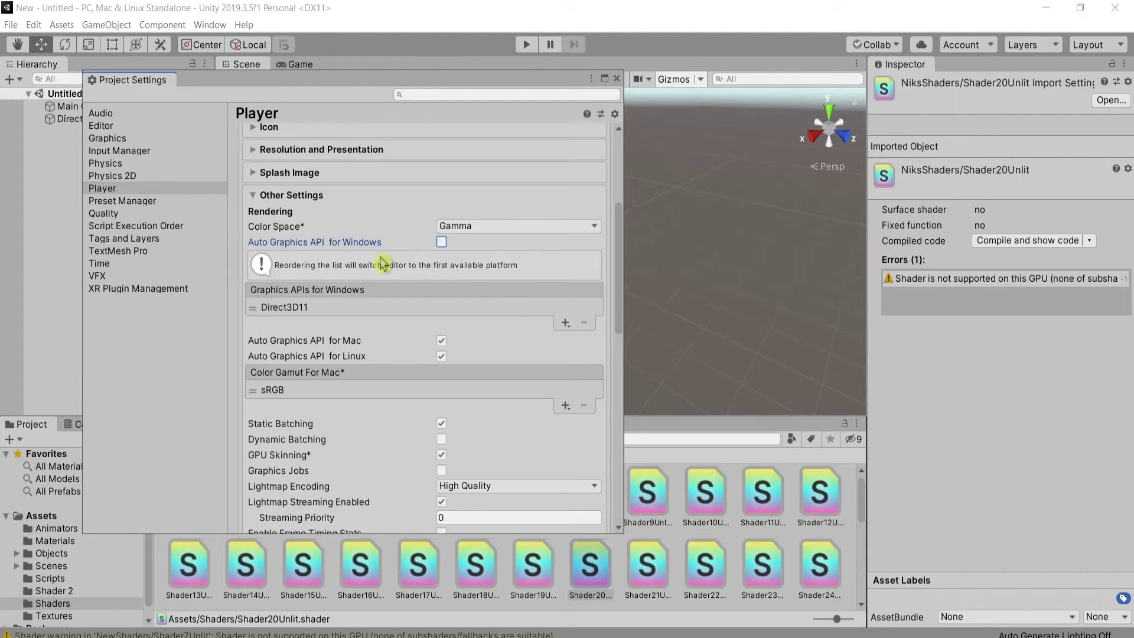
scroll(430, 227, "down", 4)
scroll(440, 239, "up", 3)
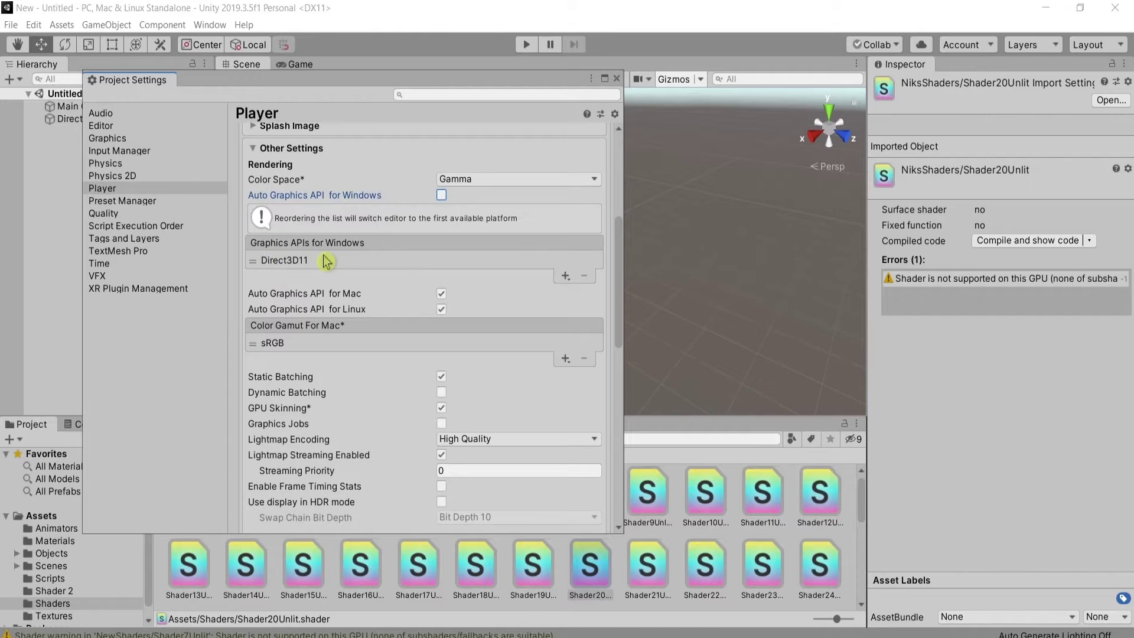
left_click(565, 276)
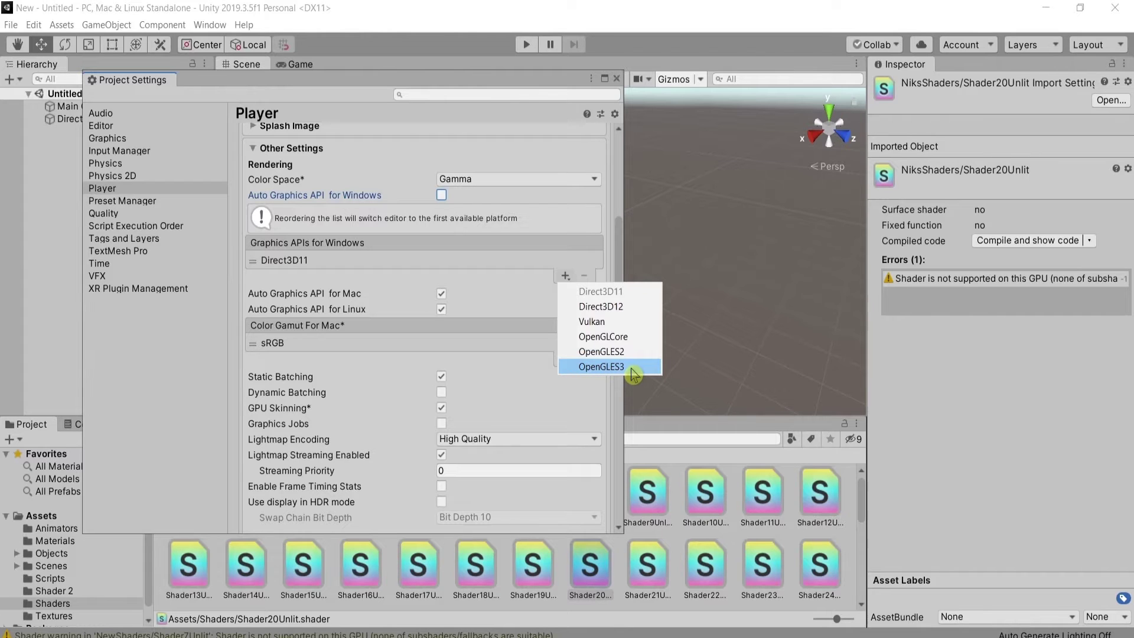
Step: Add OpenGLES3 above Direct3D11 for Windows, restart the editor, and close Project Settings
left_click(632, 371)
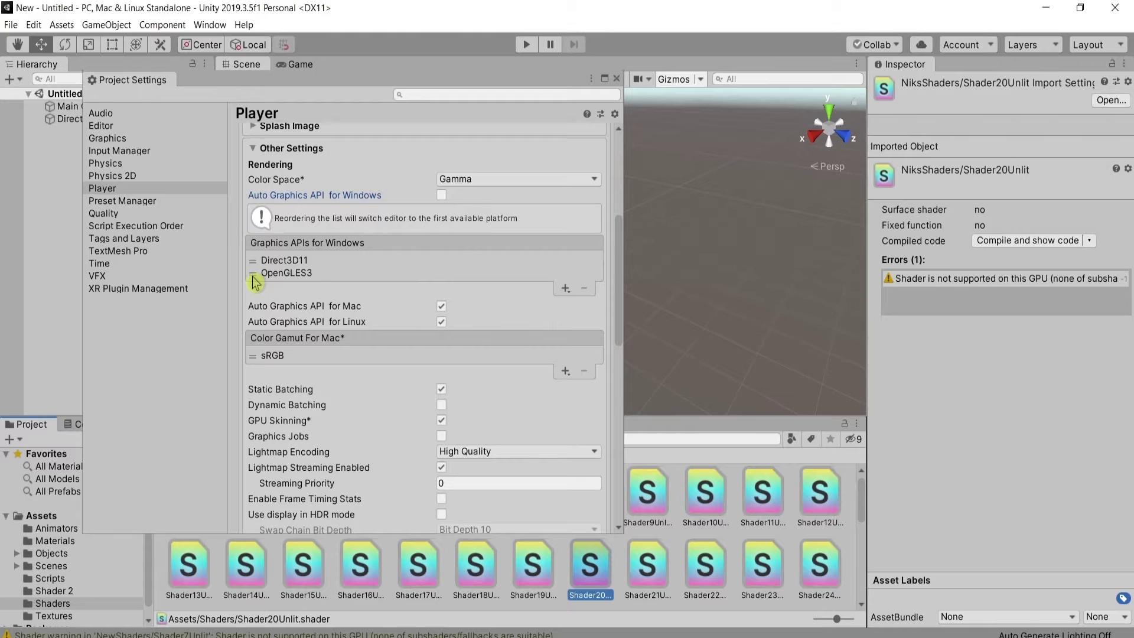
left_click_drag(257, 275, 304, 260)
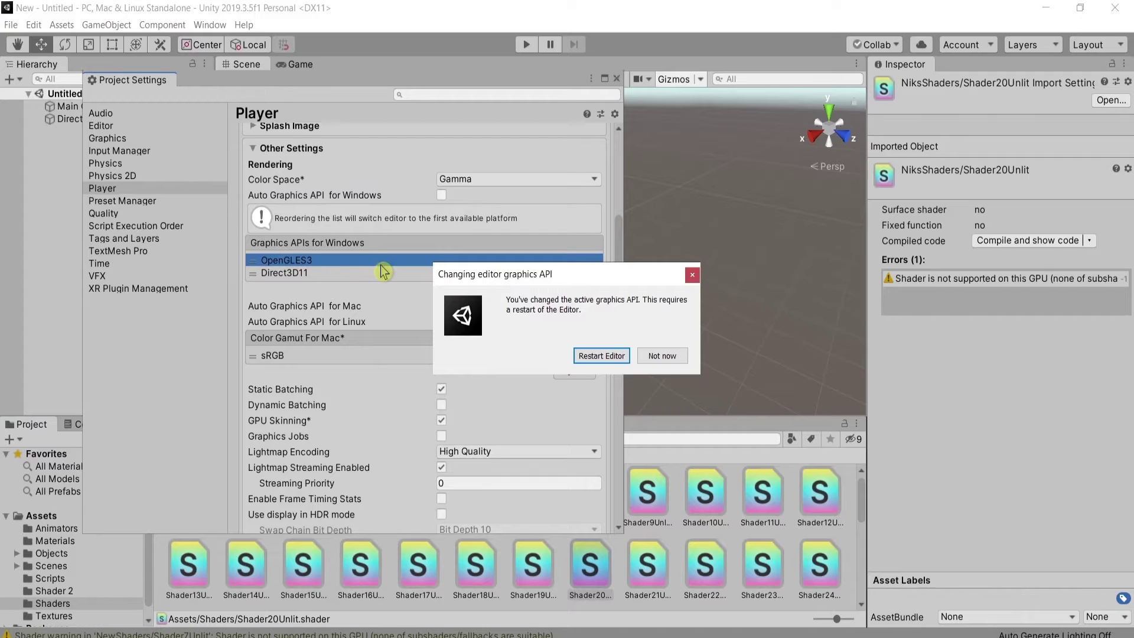
left_click(602, 355)
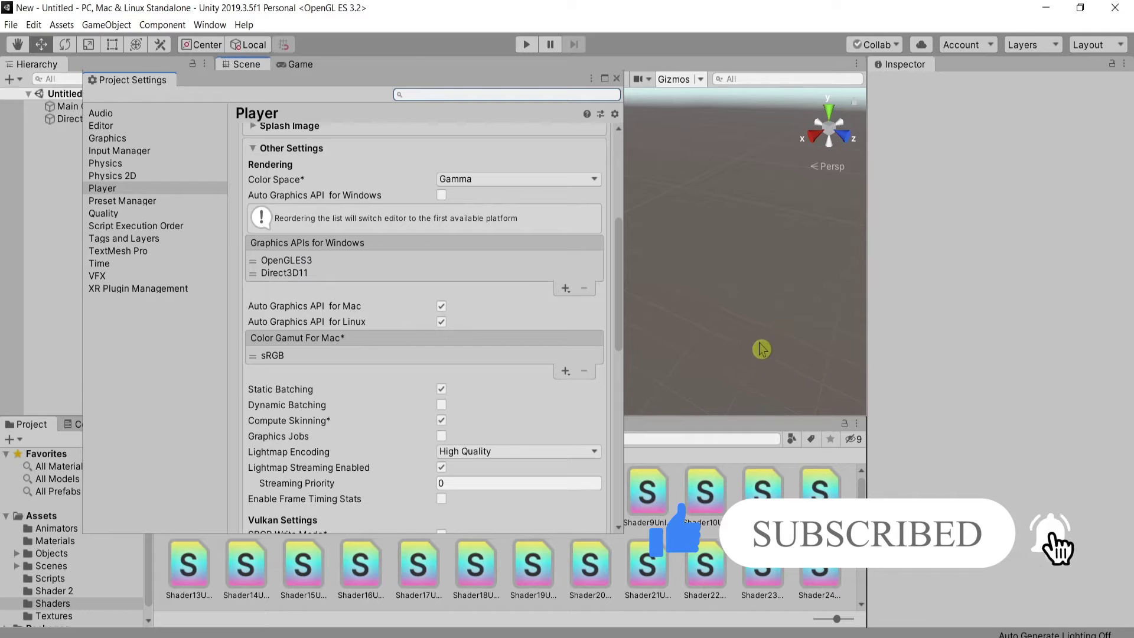
left_click(617, 78)
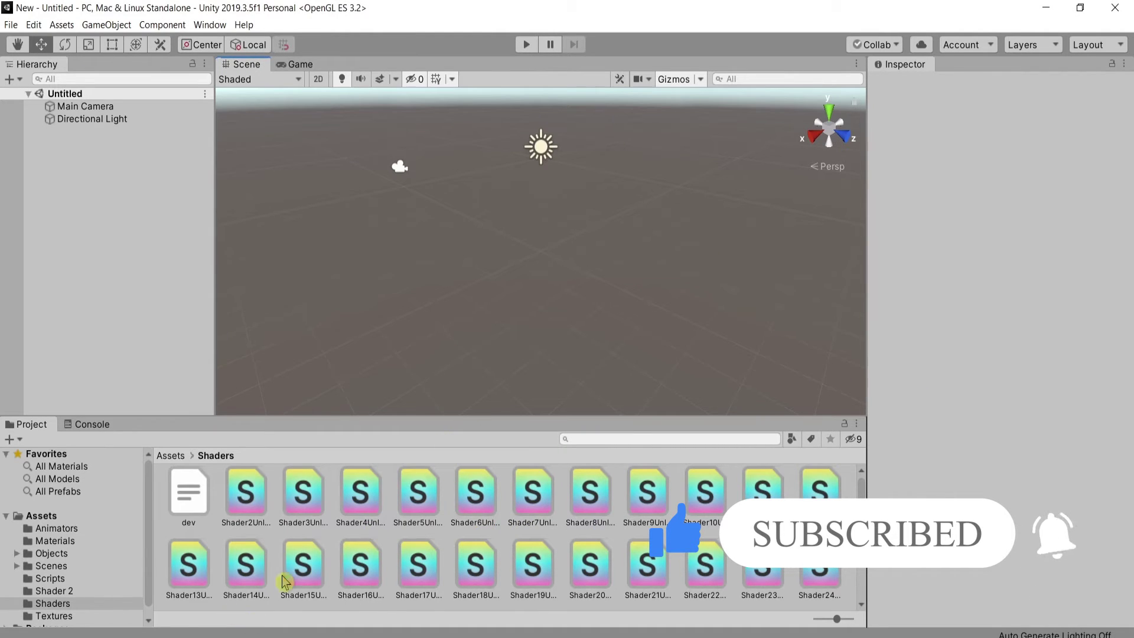
Step: Check the console, then inspect Shader2, 3, 7, 19 and 20 for GPU errors
left_click(105, 424)
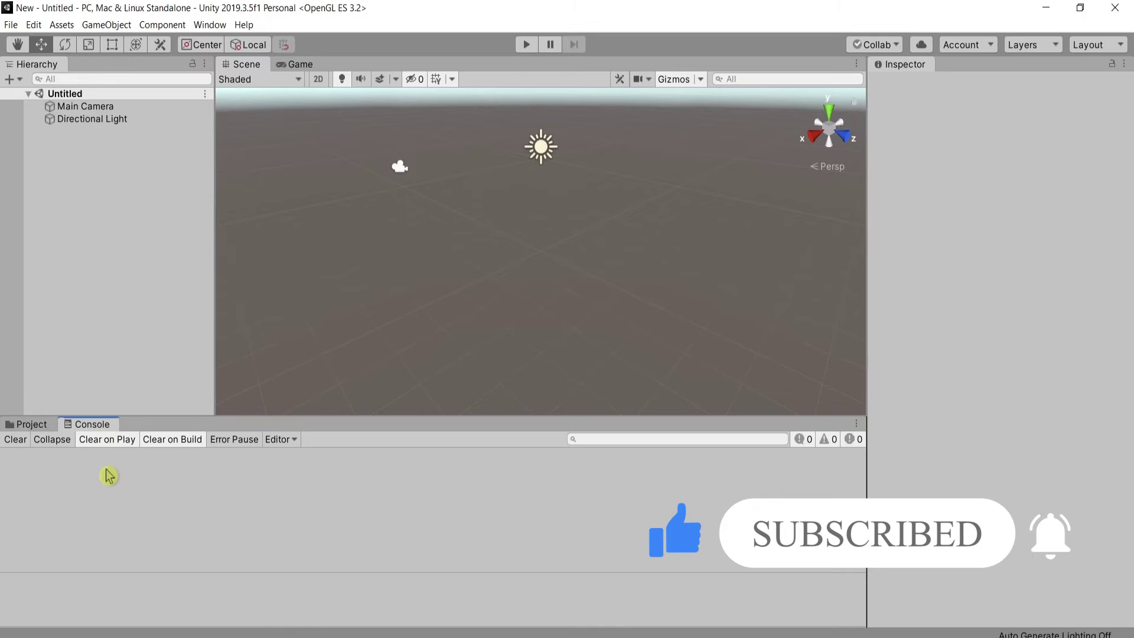
left_click(39, 424)
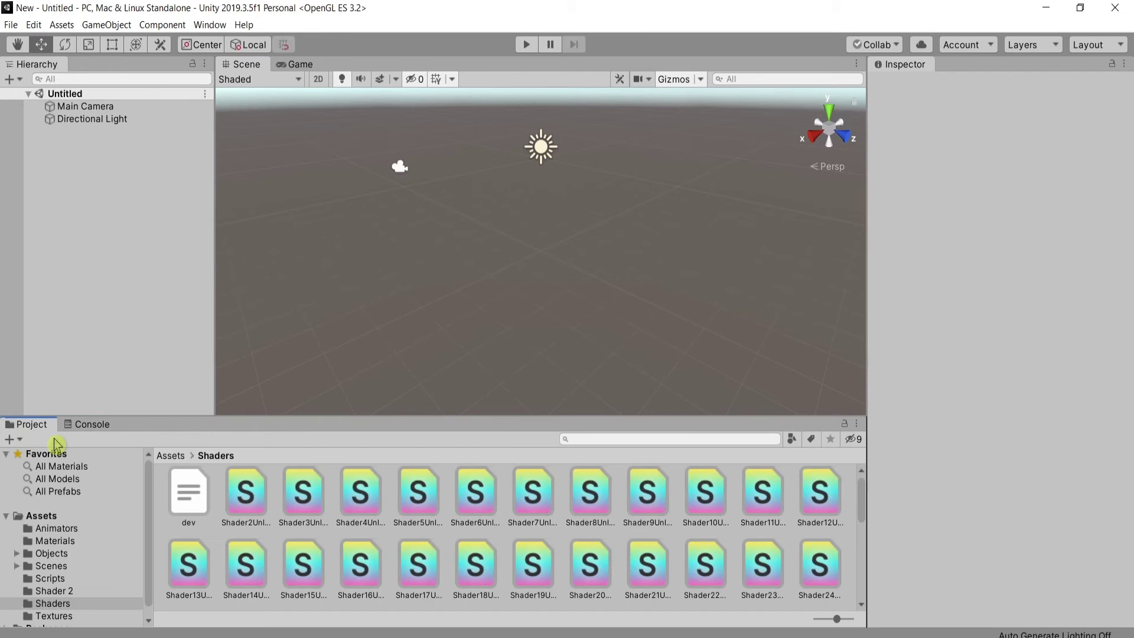
left_click(247, 499)
left_click(313, 505)
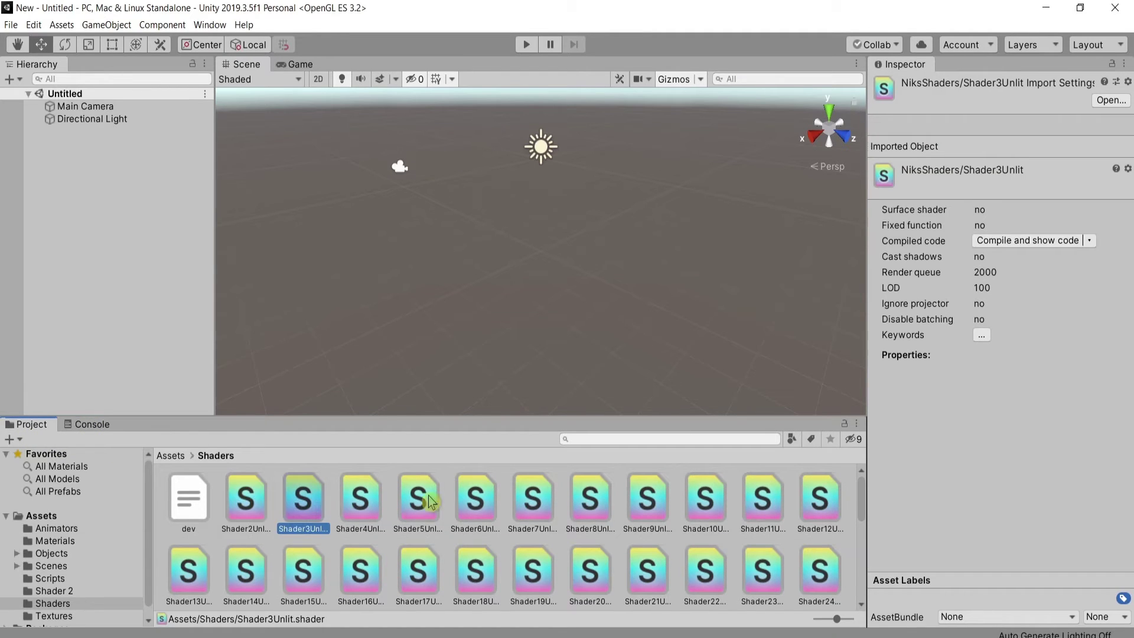
left_click(537, 502)
left_click(559, 578)
left_click(598, 572)
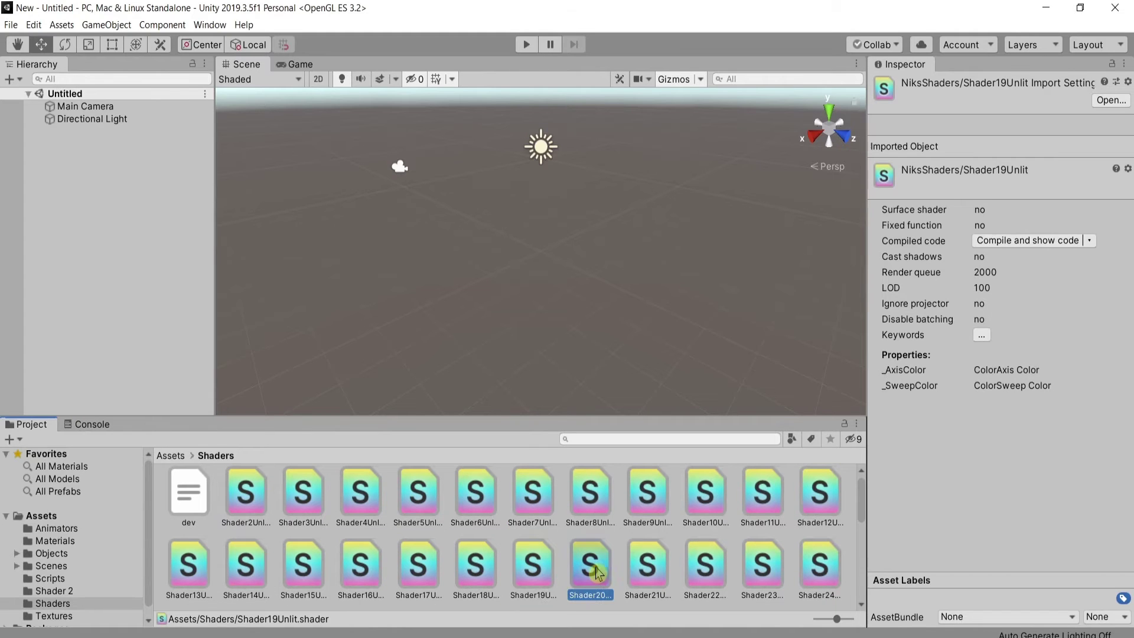
left_click(728, 573)
Step: Inspect Shader59, 58, 67, 64, 61 and 70 for remaining GPU errors
scroll(728, 573, "down", 3)
left_click(821, 550)
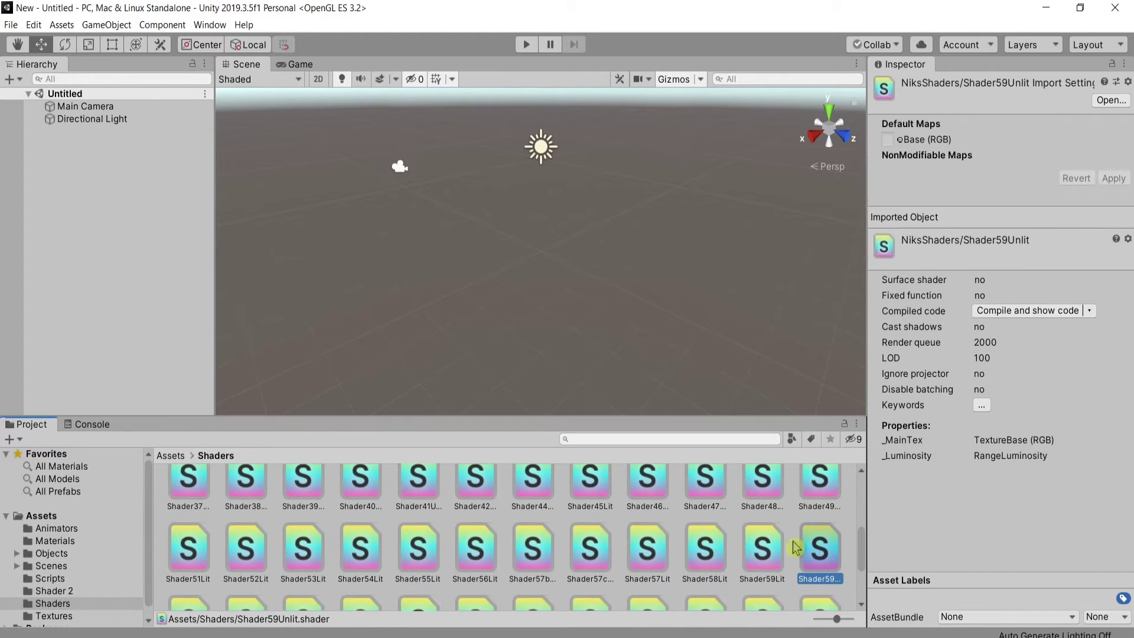
left_click(722, 552)
scroll(722, 552, "down", 3)
left_click(646, 502)
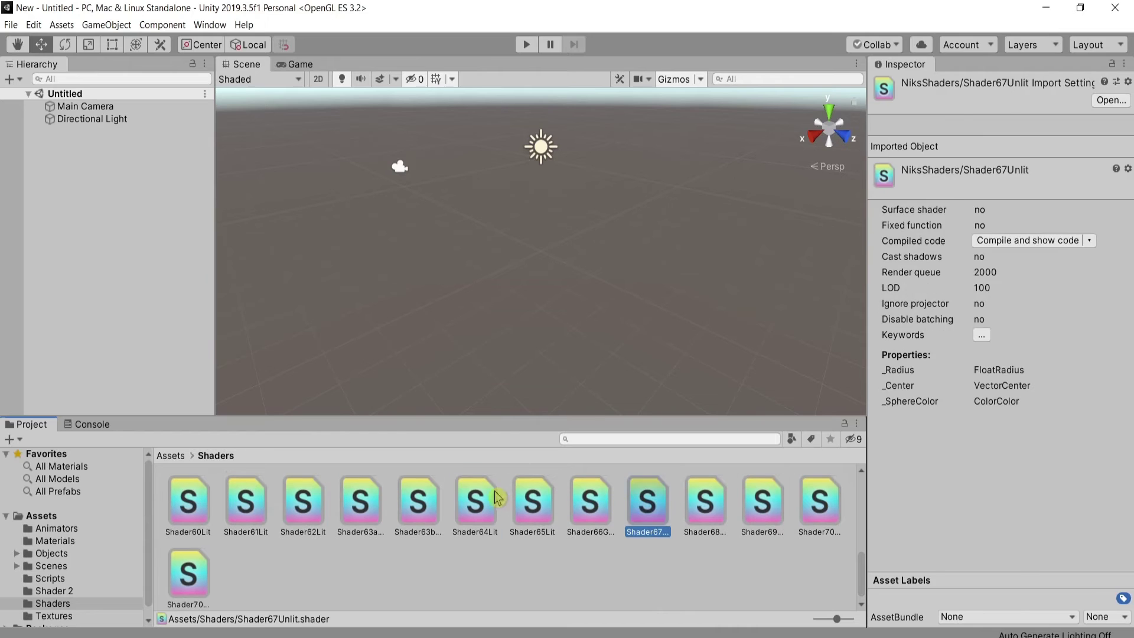
left_click(475, 502)
left_click(253, 507)
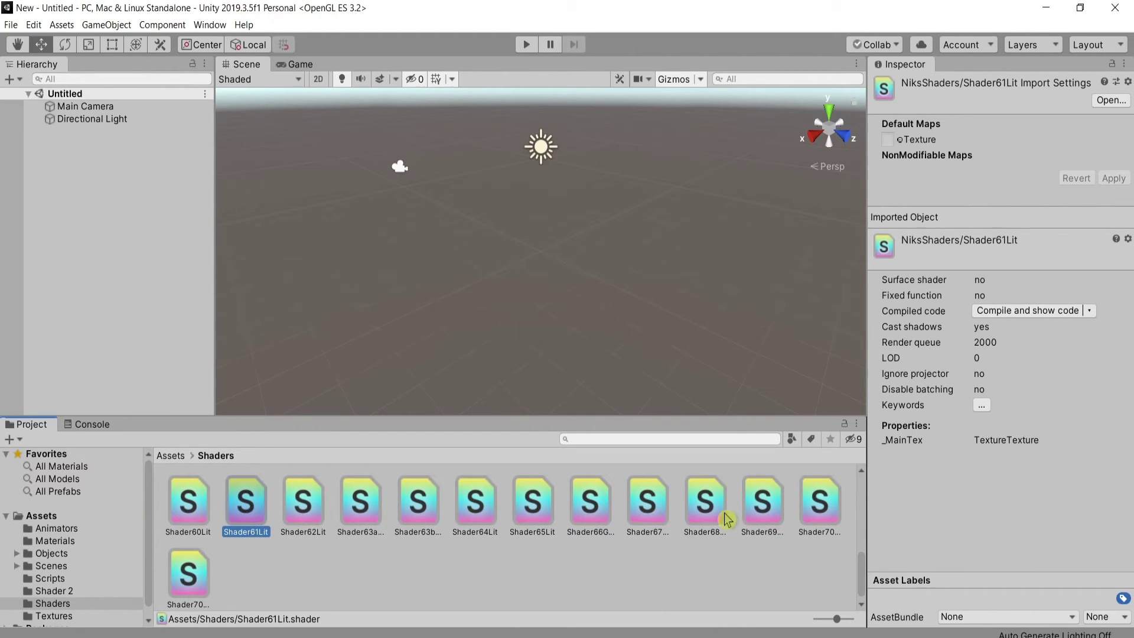
left_click(190, 573)
Step: Open NewUnlitShader from the Shader 2 folder in the code editor
left_click(74, 591)
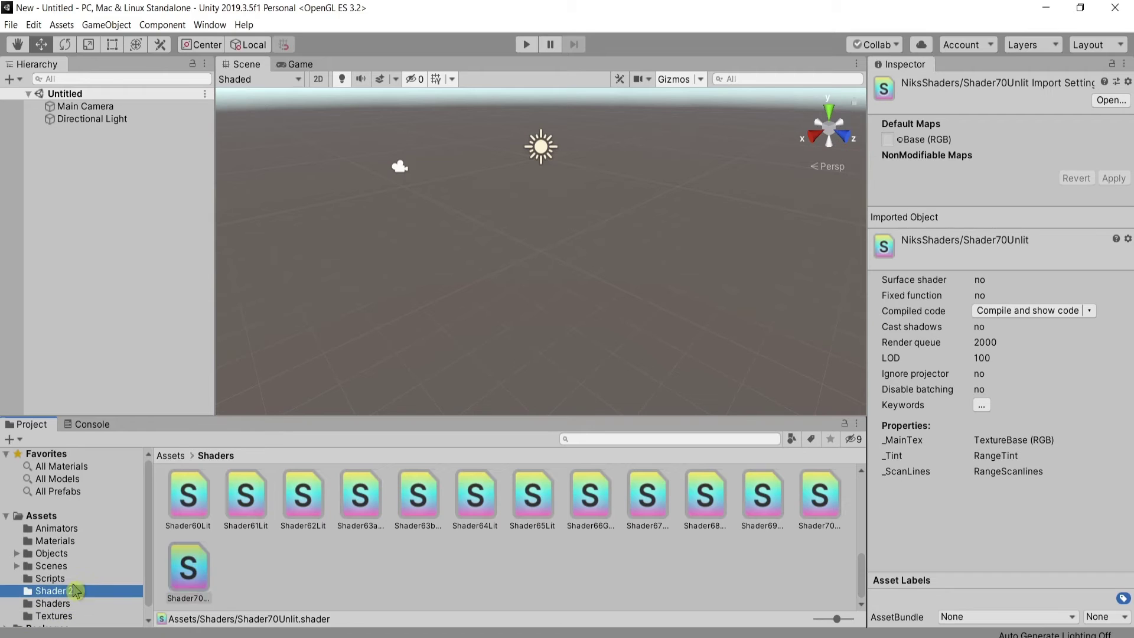
left_click(201, 506)
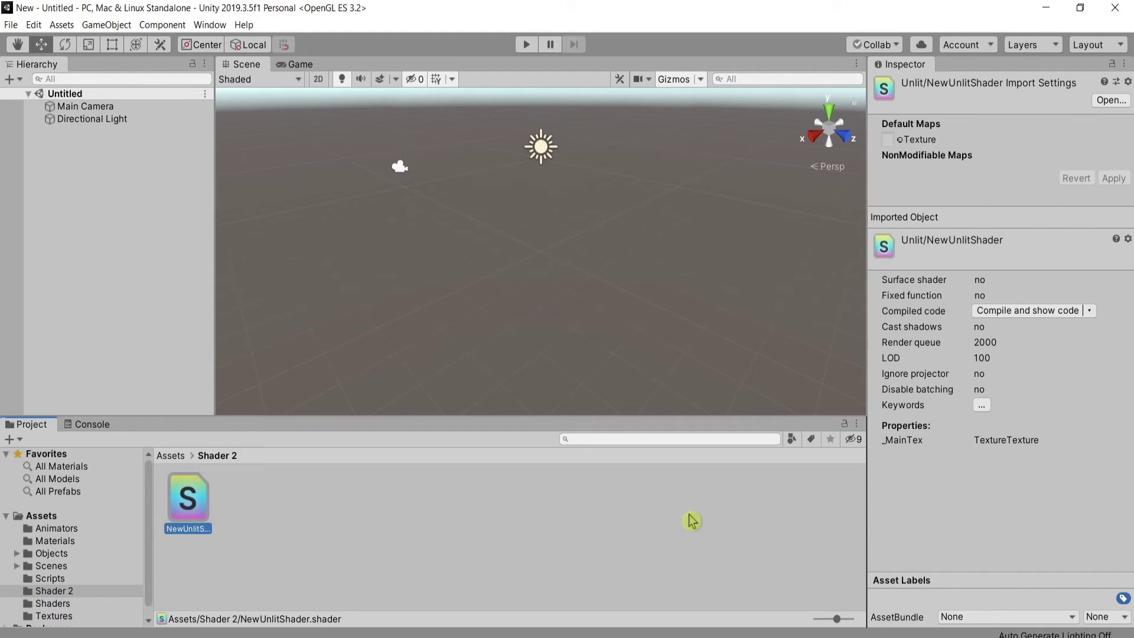
scroll(667, 393, "down", 1)
Step: Skim the NewUnlitShader code in VS Code, minimize it, and deselect the shader in Unity
scroll(662, 397, "down", 5)
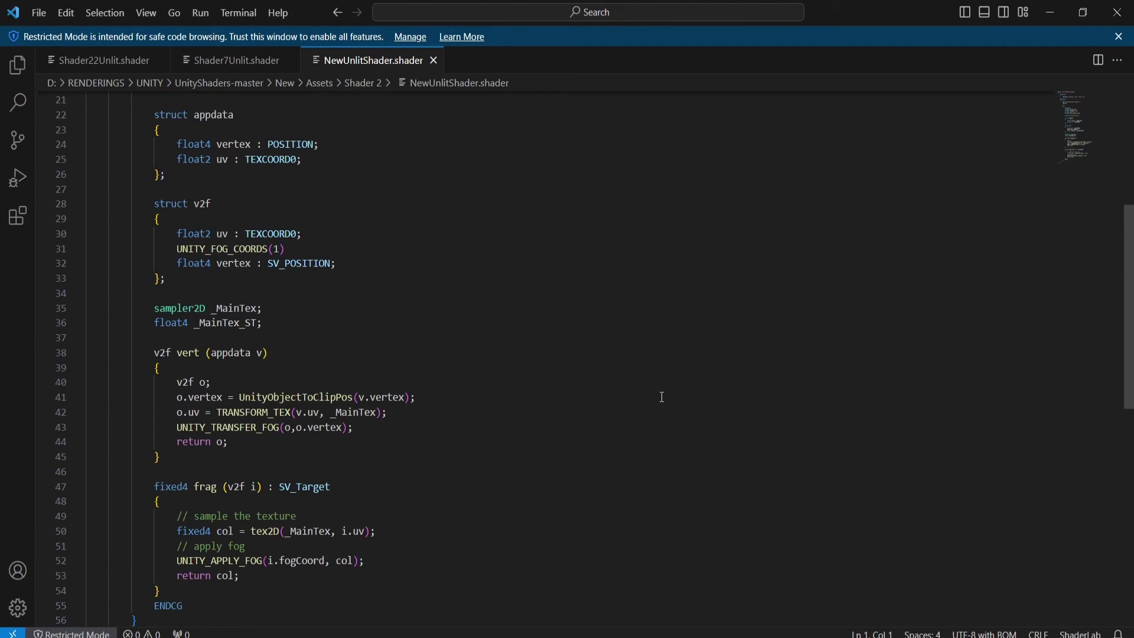
scroll(656, 408, "up", 6)
left_click(1040, 14)
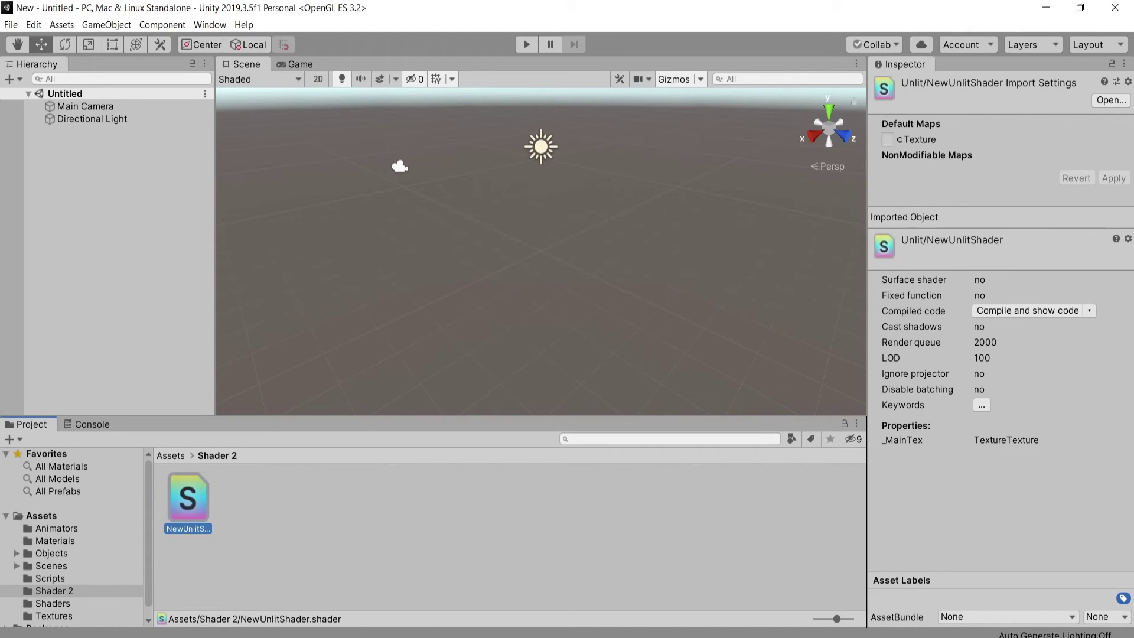
left_click(577, 297)
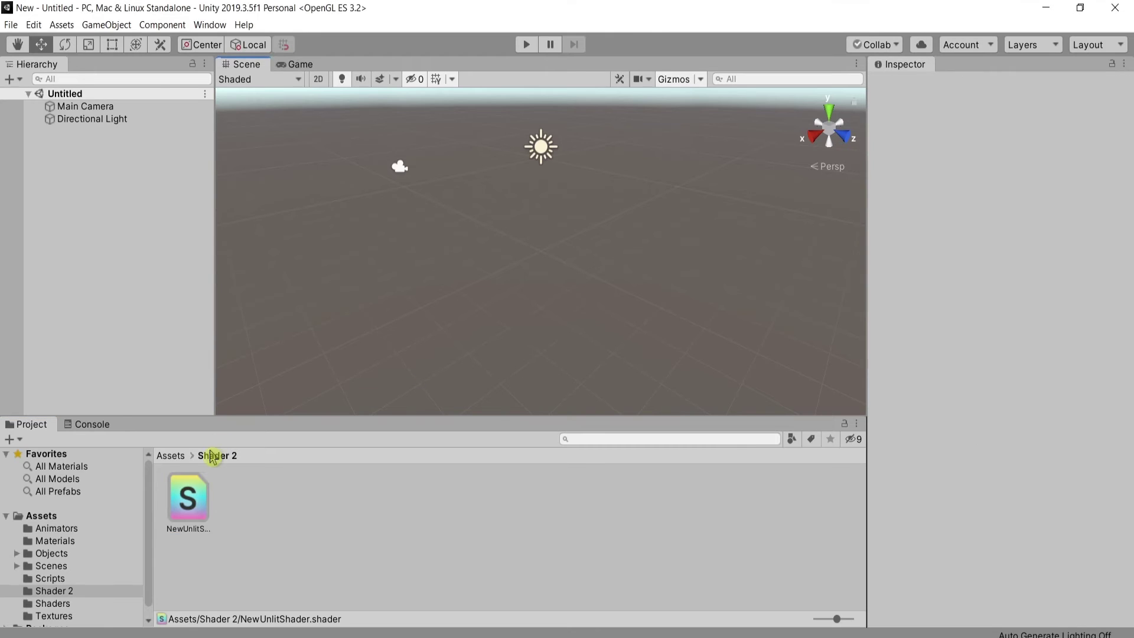
Step: Confirm the console is empty, glance at Chrome's NVIDIA driver page, then hide Chrome
left_click(91, 425)
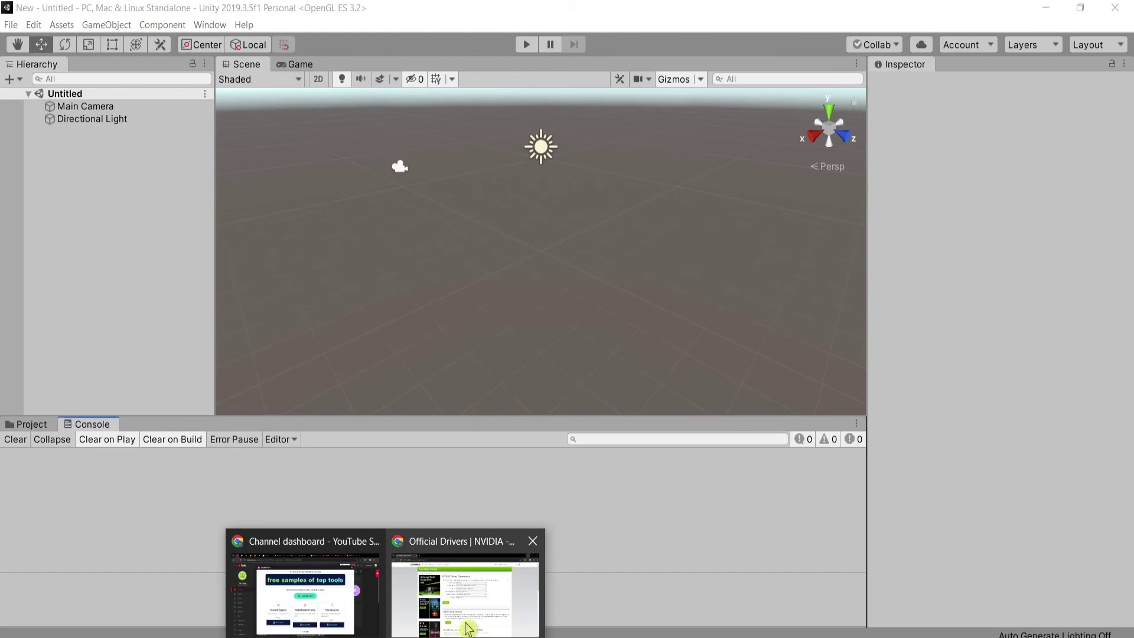
left_click(470, 589)
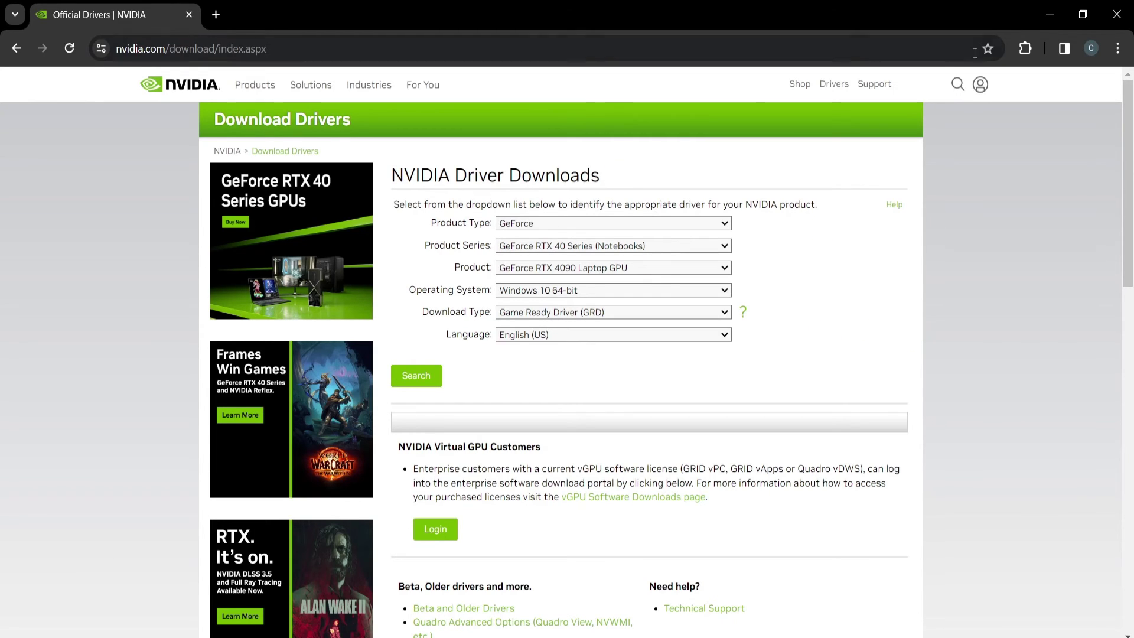
left_click(1052, 20)
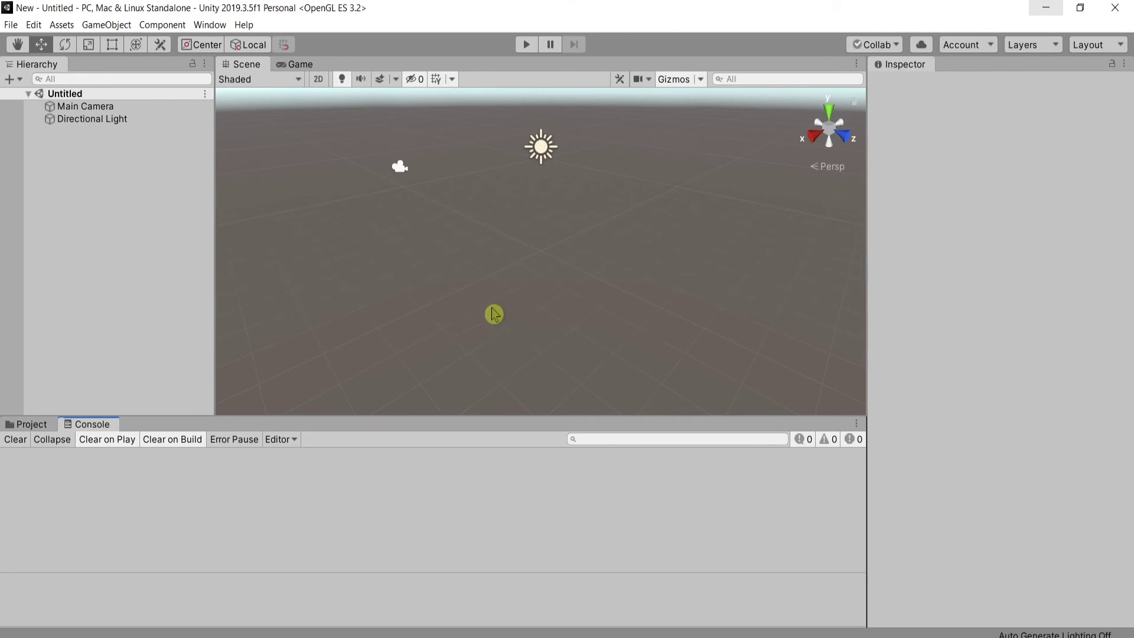